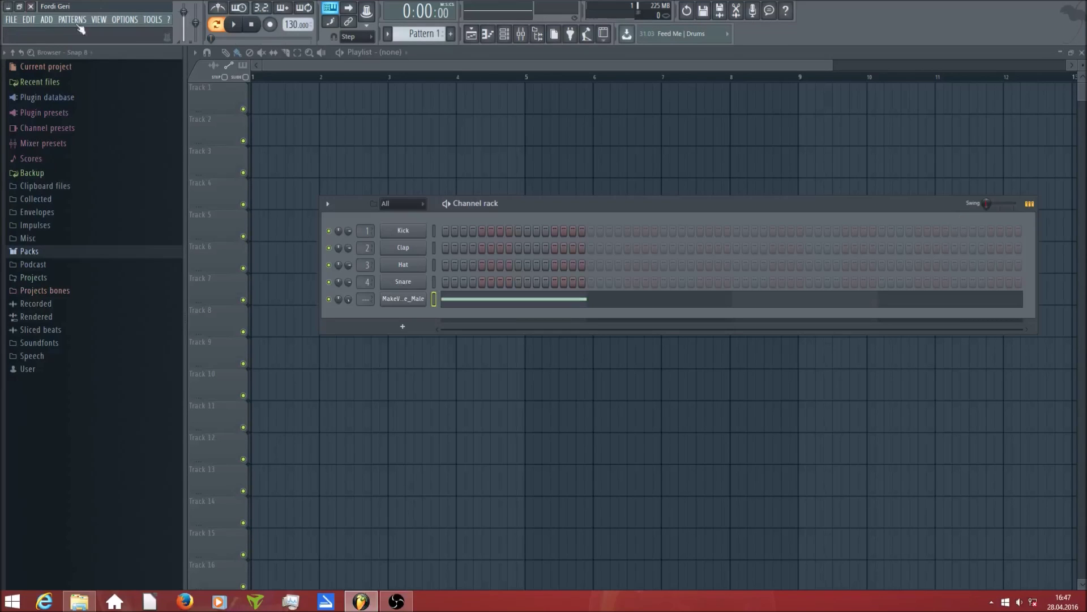
Step: Browse the plugin list for a channel to add, then close it without adding anything
{"action": "left_click", "coordinate": [48, 20]}
{"action": "mouse_move", "coordinate": [60, 32]}
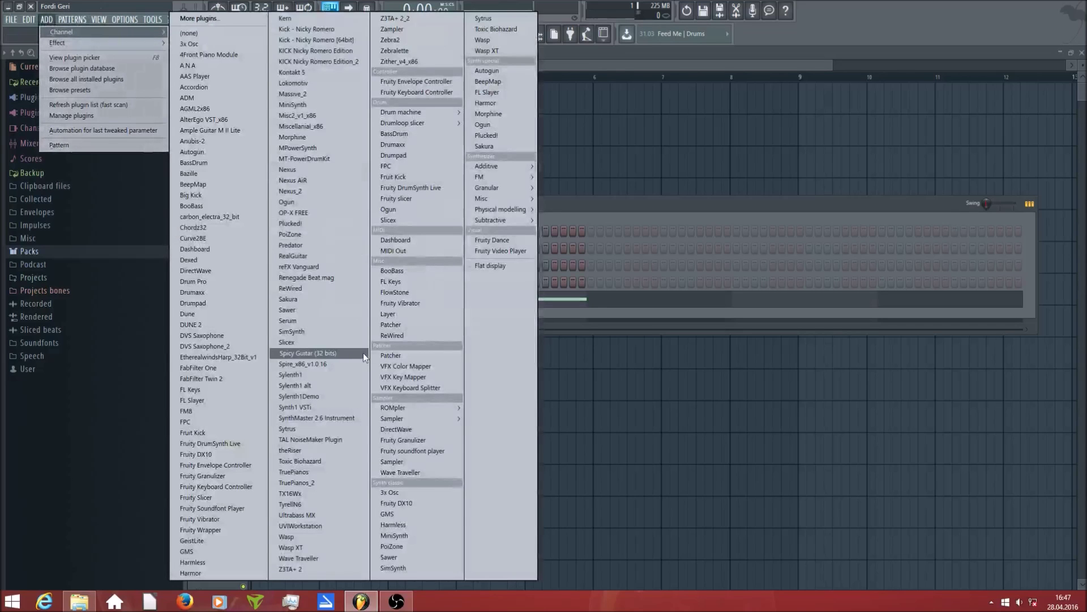
{"action": "left_click", "coordinate": [626, 202]}
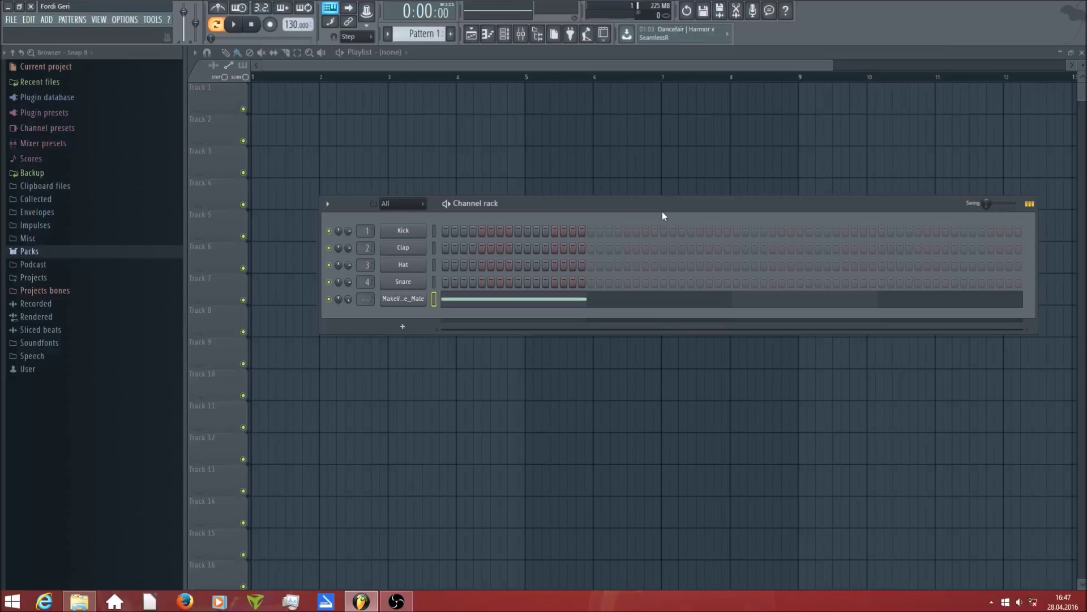
Step: Expand the browser's Speech folder and scroll through its list of speech presets
{"action": "left_click", "coordinate": [34, 356]}
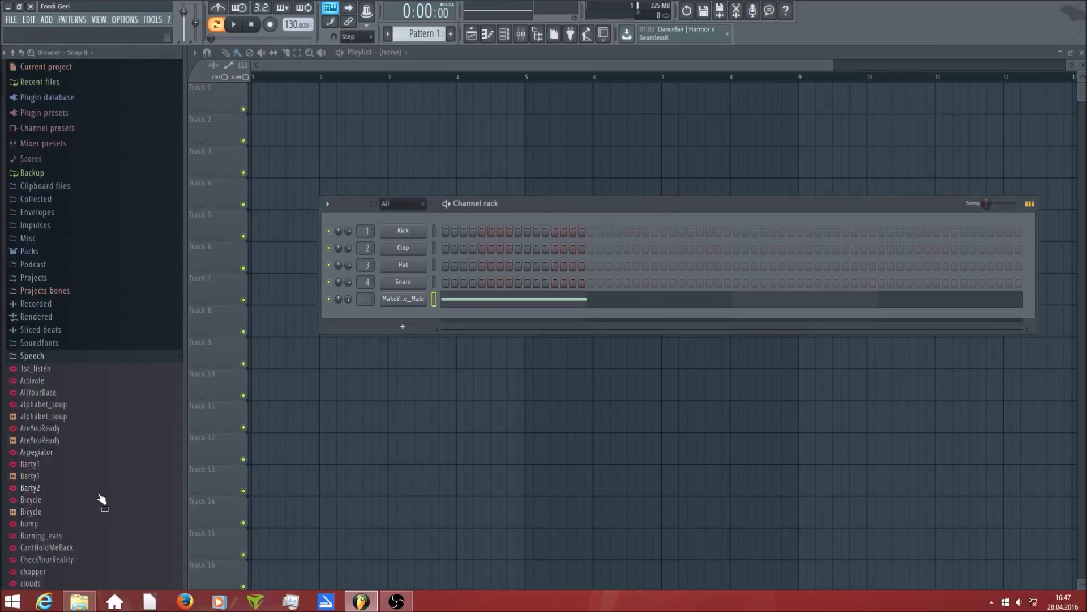
{"action": "scroll", "coordinate": [100, 498], "scroll_direction": "down", "scroll_amount": 10}
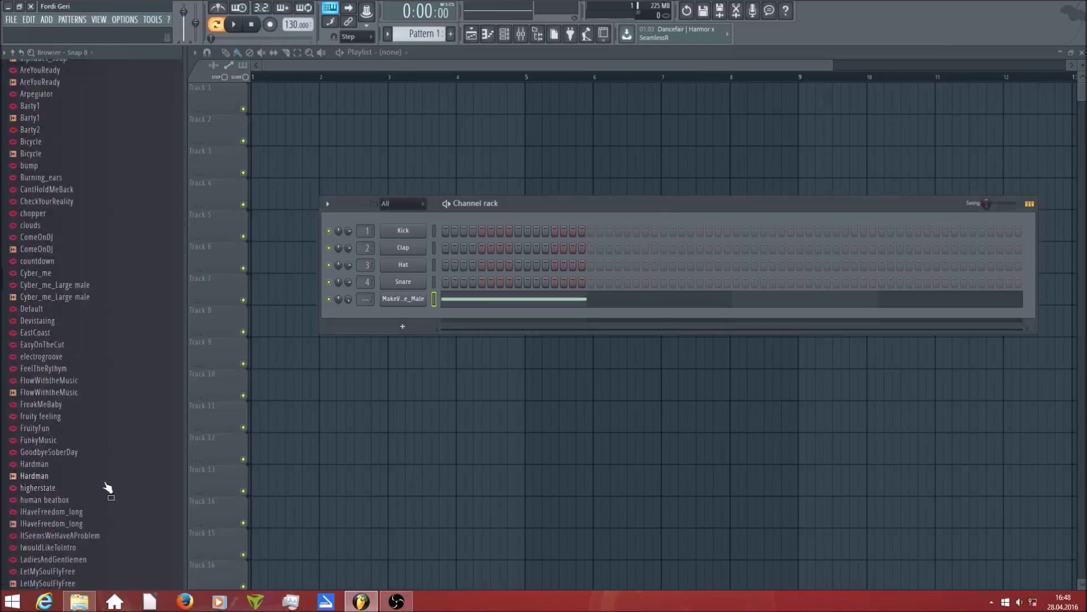
{"action": "scroll", "coordinate": [106, 487], "scroll_direction": "up", "scroll_amount": 8}
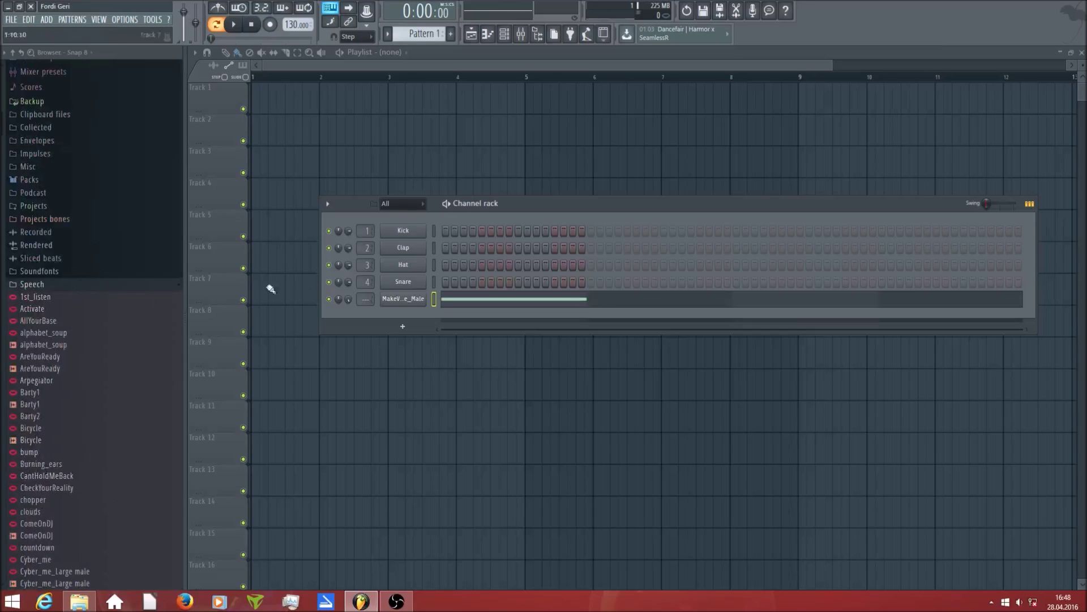
{"action": "left_click", "coordinate": [74, 285]}
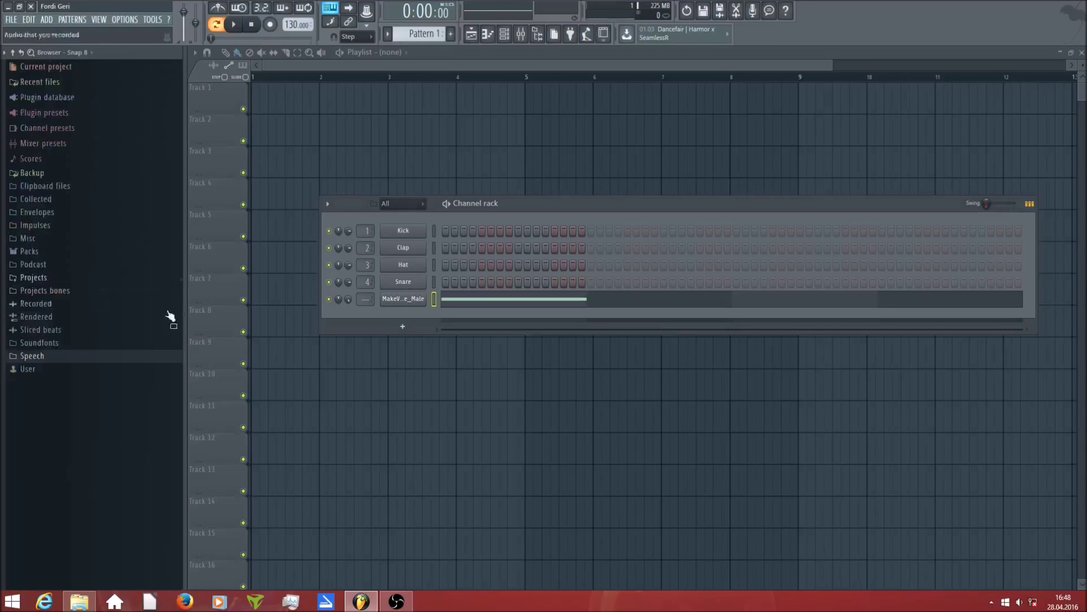
{"action": "left_click", "coordinate": [85, 356]}
{"action": "scroll", "coordinate": [74, 408], "scroll_direction": "down", "scroll_amount": 8}
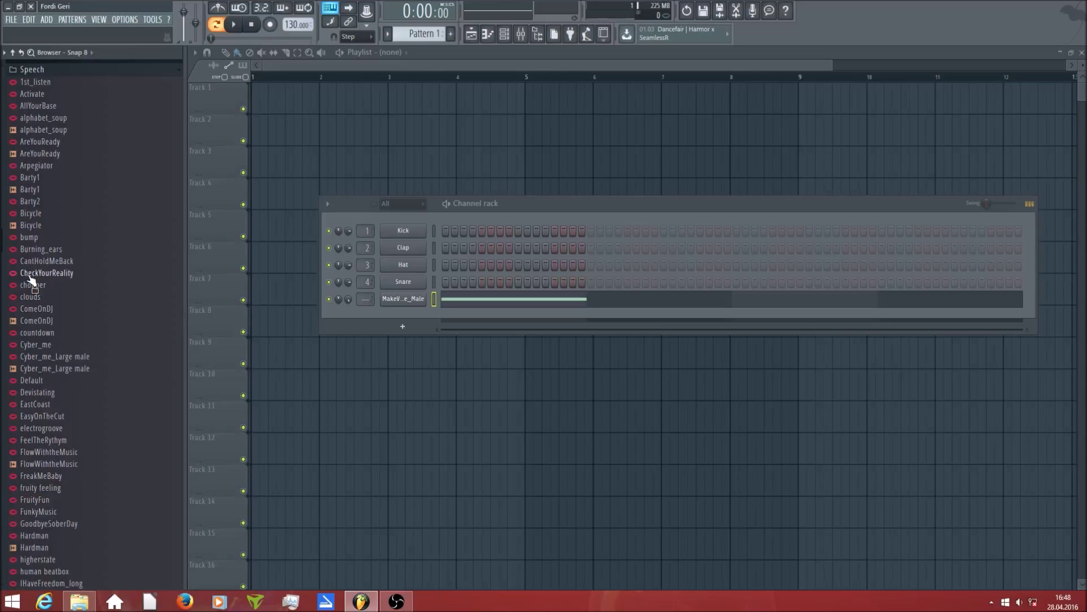
Step: Drag the 1st_listen speech preset into the Channel rack as a new Sampler channel
{"action": "left_click_drag", "start_coordinate": [29, 277], "coordinate": [14, 273]}
{"action": "left_click_drag", "start_coordinate": [32, 238], "coordinate": [65, 217]}
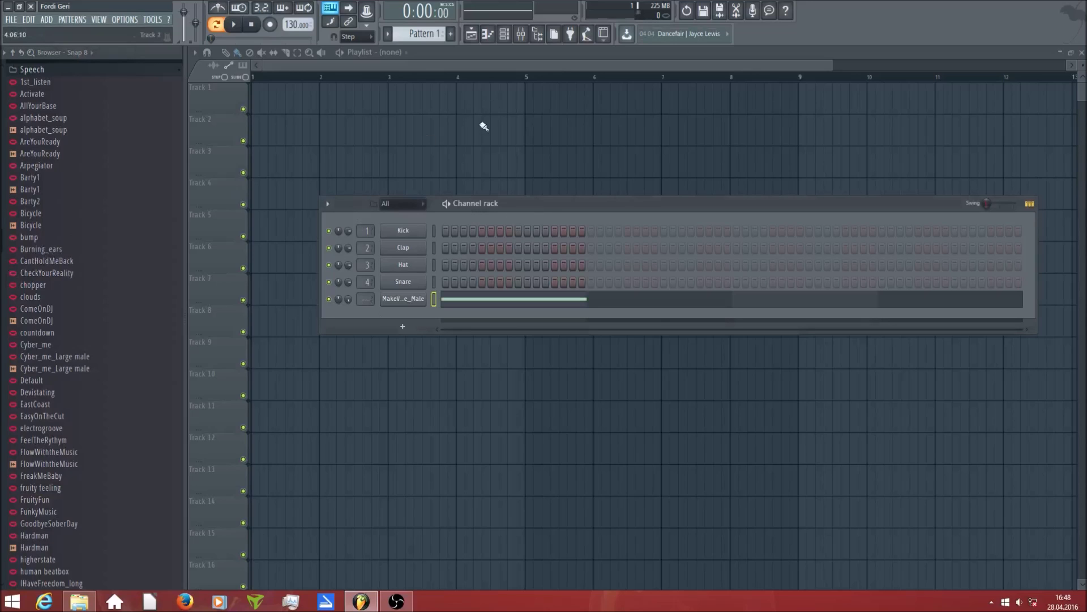
{"action": "left_click_drag", "start_coordinate": [41, 142], "coordinate": [408, 315]}
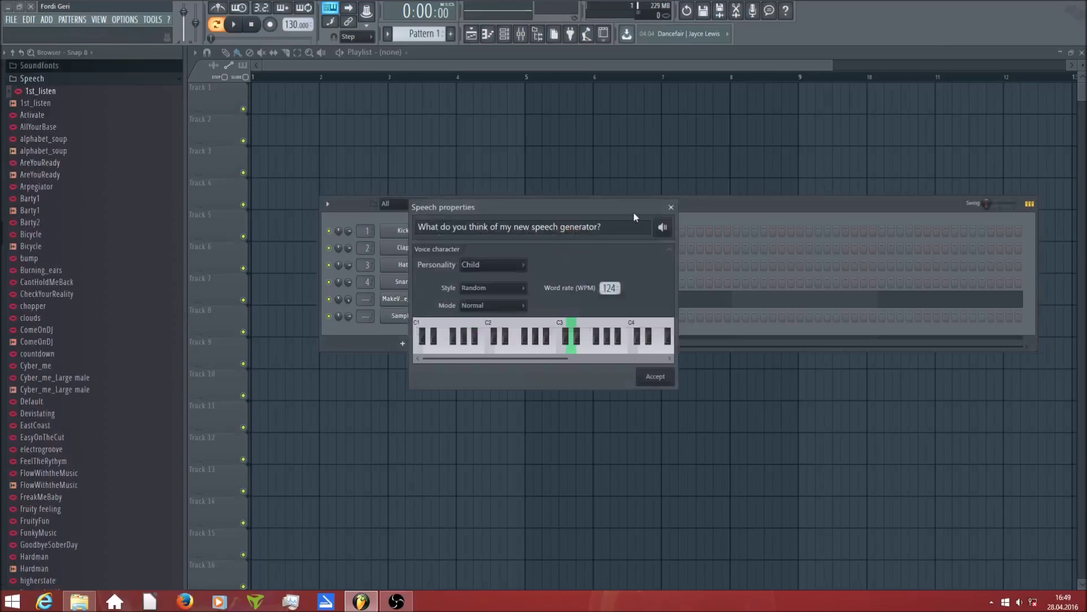
Step: Replace the default speech sentence with 'Make Voices with Me!'
{"action": "left_click_drag", "start_coordinate": [610, 210], "coordinate": [710, 195]}
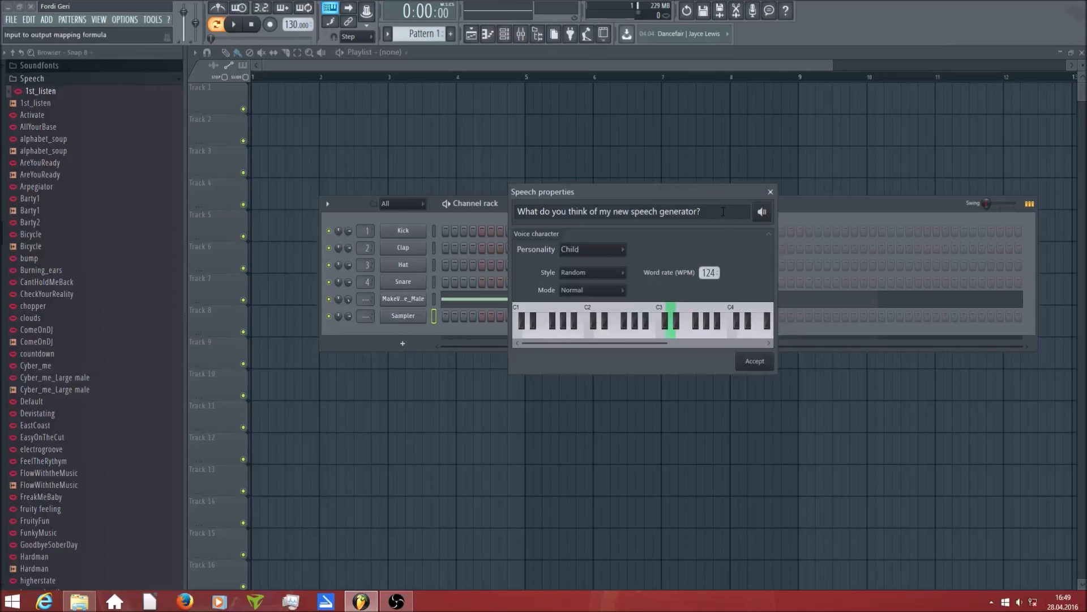
{"action": "left_click_drag", "start_coordinate": [723, 211], "coordinate": [410, 214]}
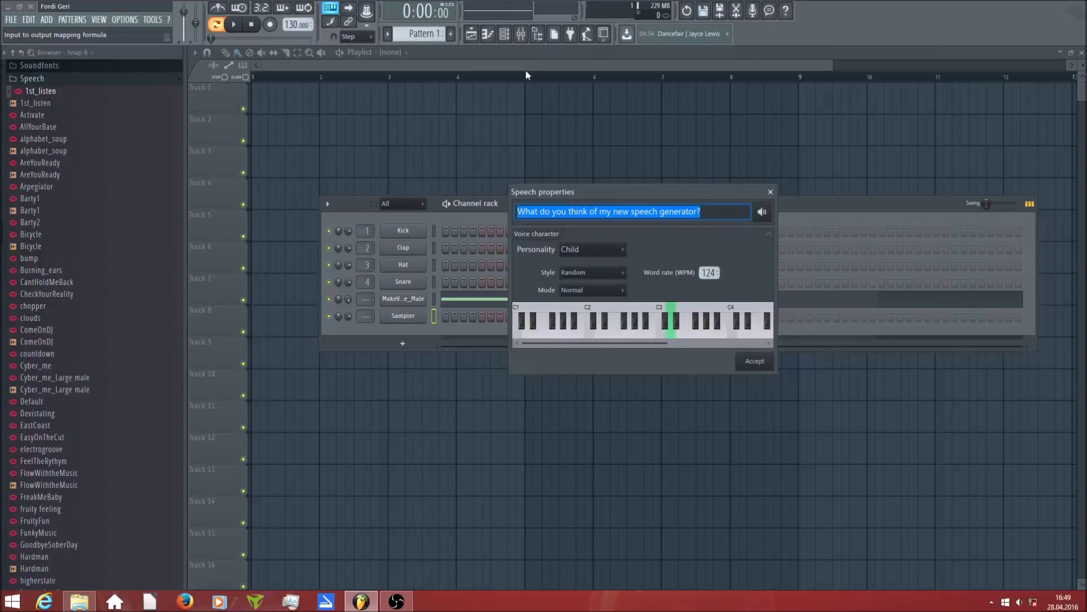
{"action": "type", "text": "Mak"}
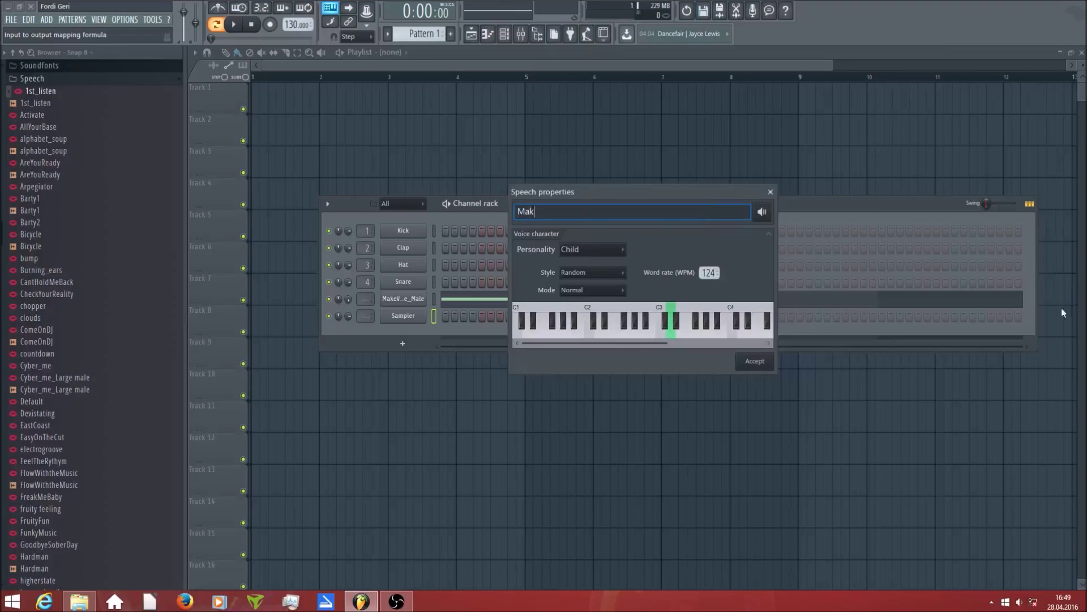
{"action": "type", "text": "e Voices with Me!"}
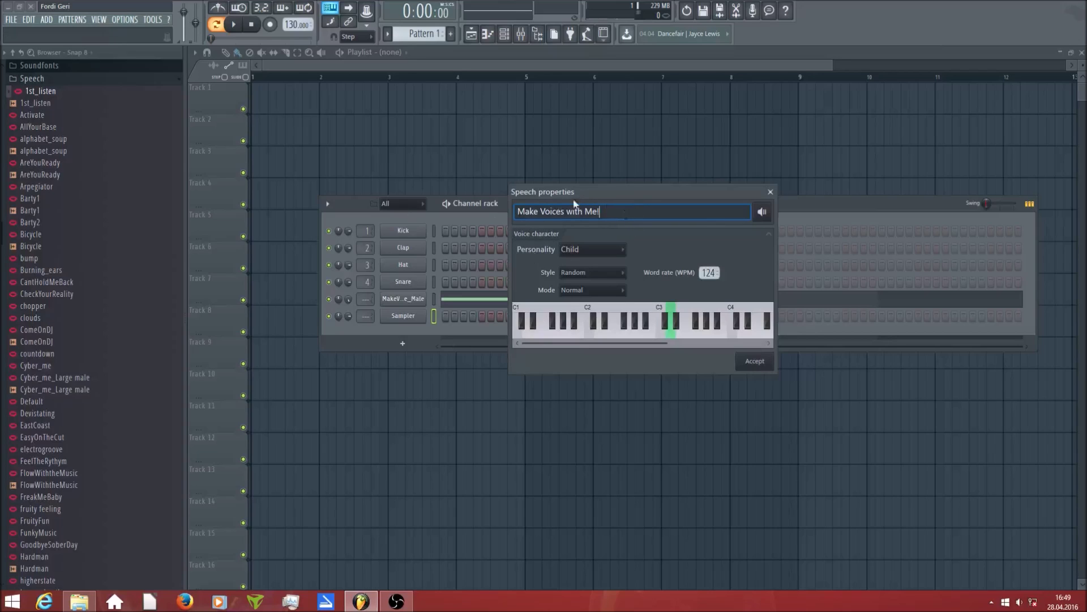
Step: Switch the voice personality to Male, raise the word rate to 157, and preview the phrase
{"action": "left_click", "coordinate": [590, 334]}
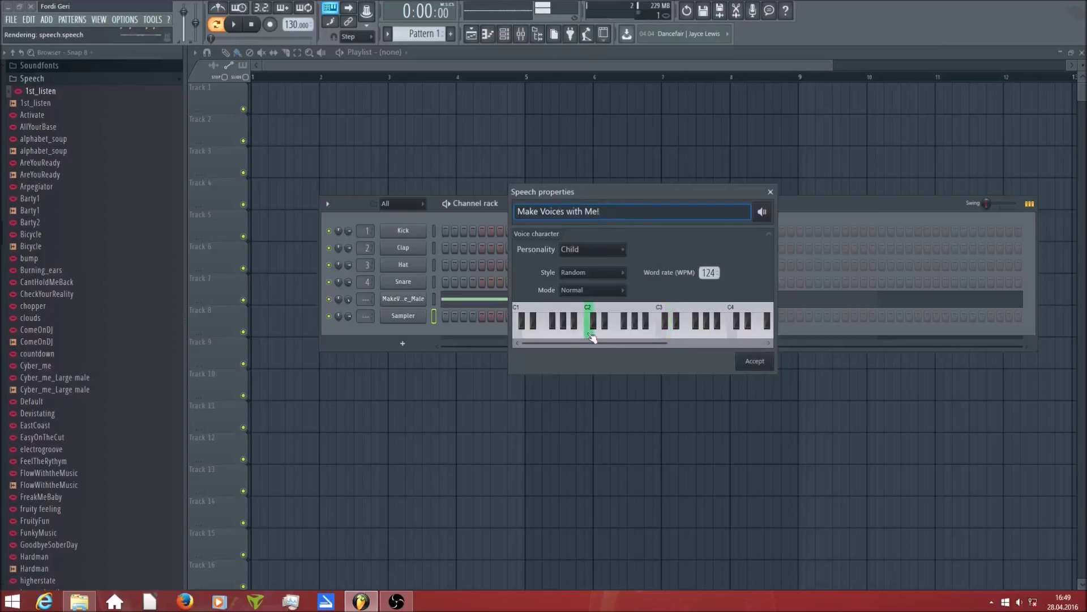
{"action": "left_click", "coordinate": [585, 255]}
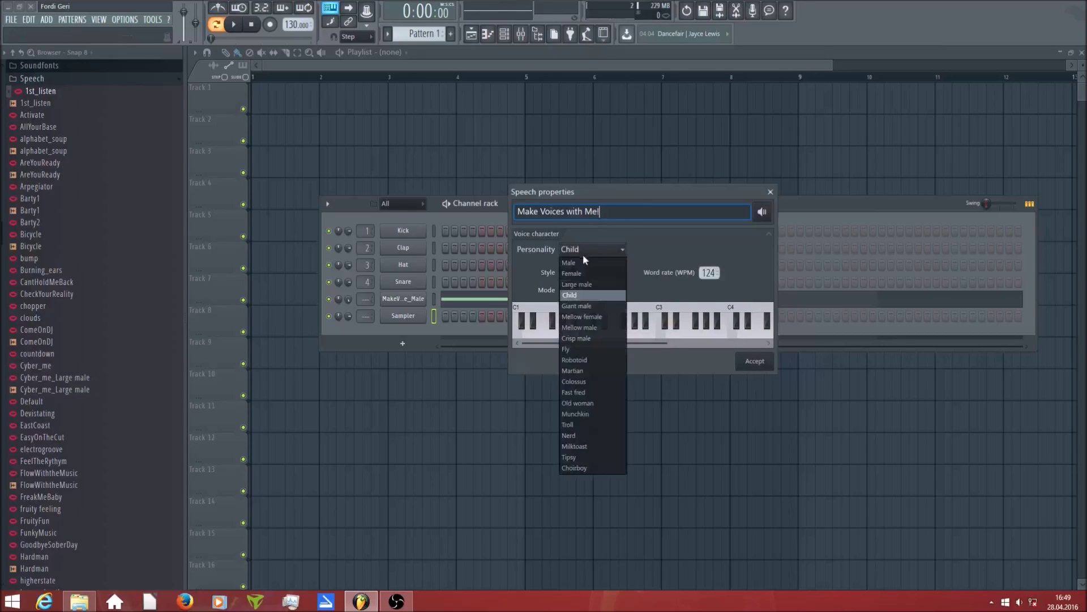
{"action": "left_click", "coordinate": [583, 296]}
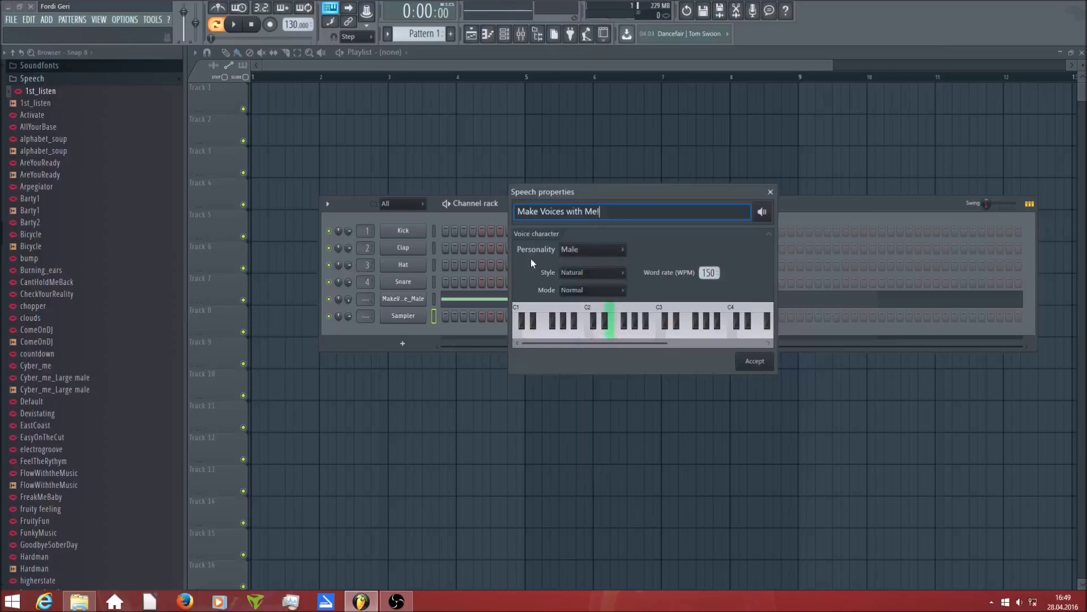
{"action": "left_click", "coordinate": [589, 254]}
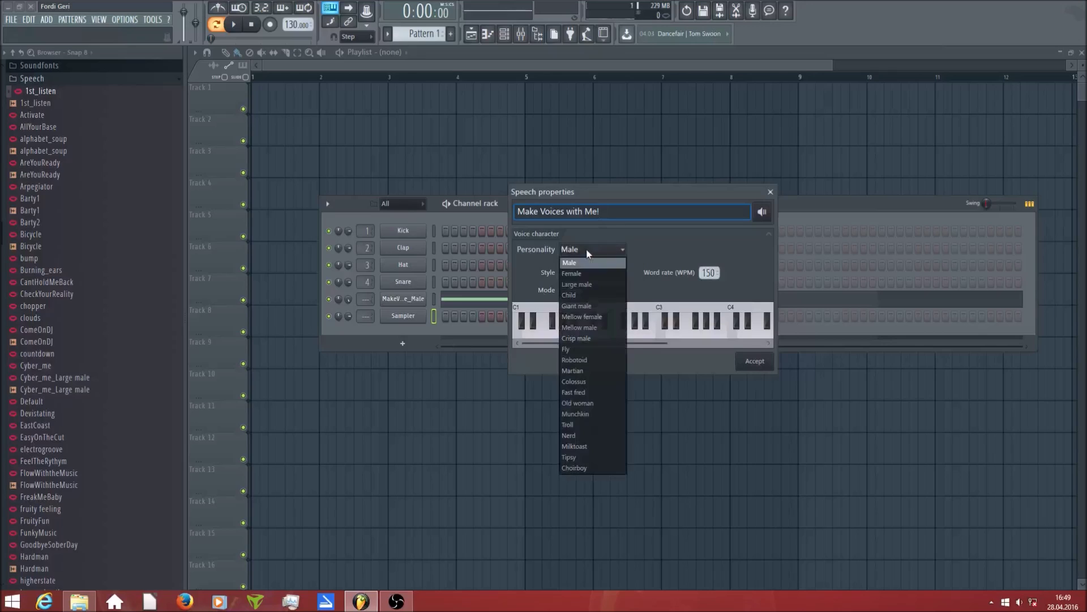
{"action": "left_click", "coordinate": [528, 274]}
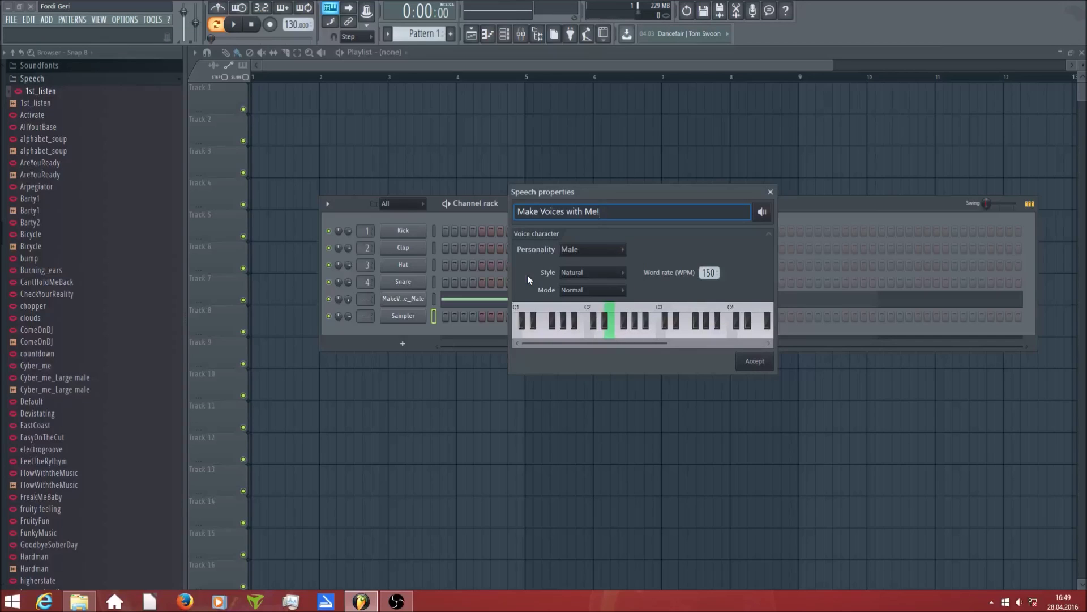
{"action": "left_click", "coordinate": [581, 277]}
{"action": "left_click", "coordinate": [583, 281]}
{"action": "left_click", "coordinate": [611, 336]}
{"action": "left_click_drag", "start_coordinate": [709, 273], "coordinate": [709, 266]}
{"action": "left_click", "coordinate": [610, 334]}
Step: Set the speaking style to Random and the voice mode to Whispered
{"action": "left_click", "coordinate": [594, 273]}
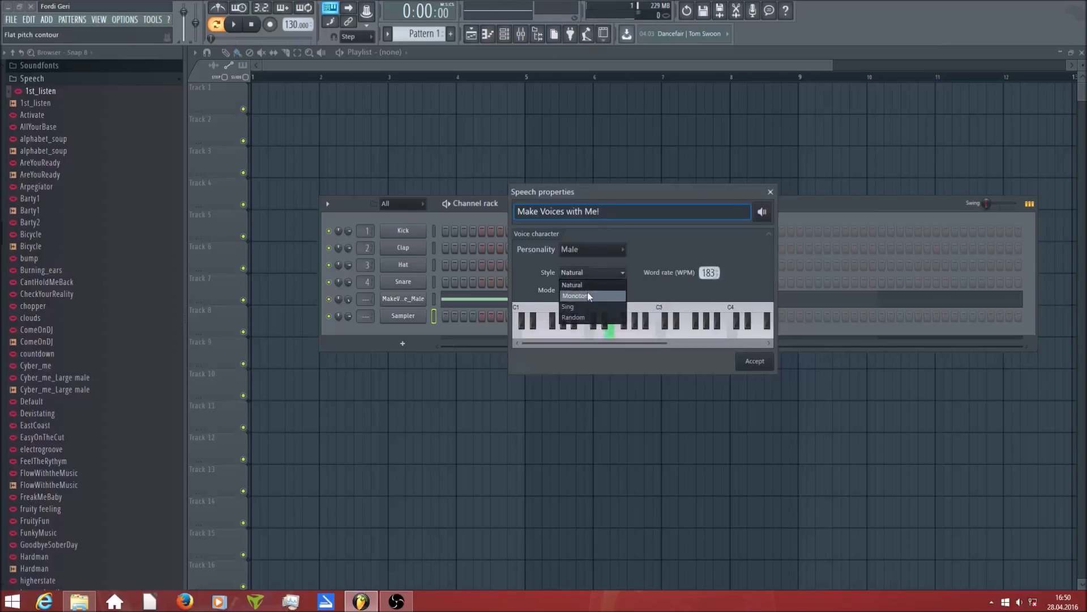
{"action": "left_click", "coordinate": [589, 296]}
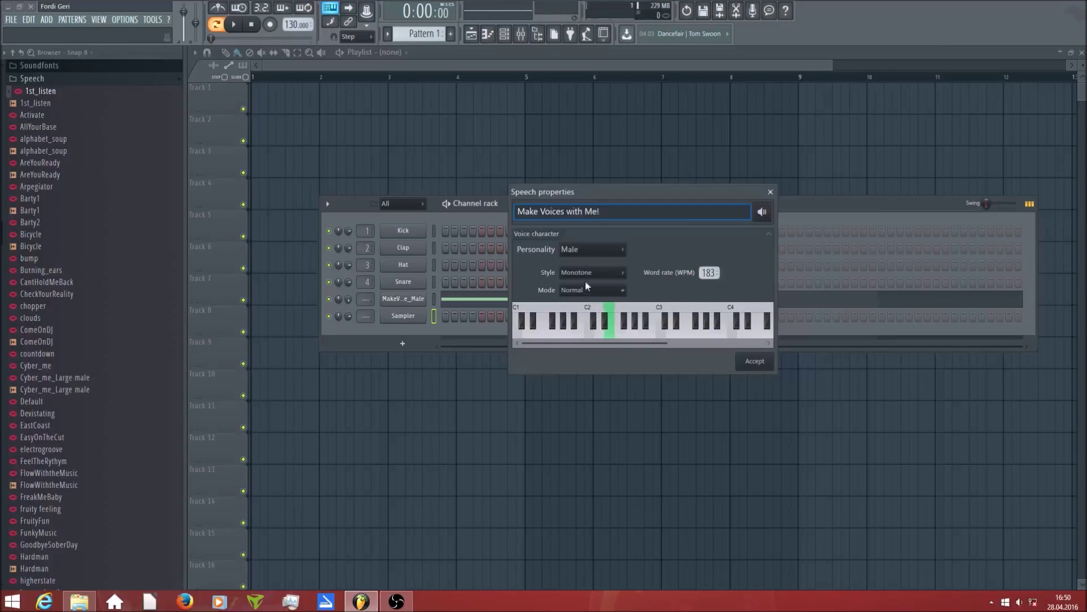
{"action": "left_click", "coordinate": [590, 276]}
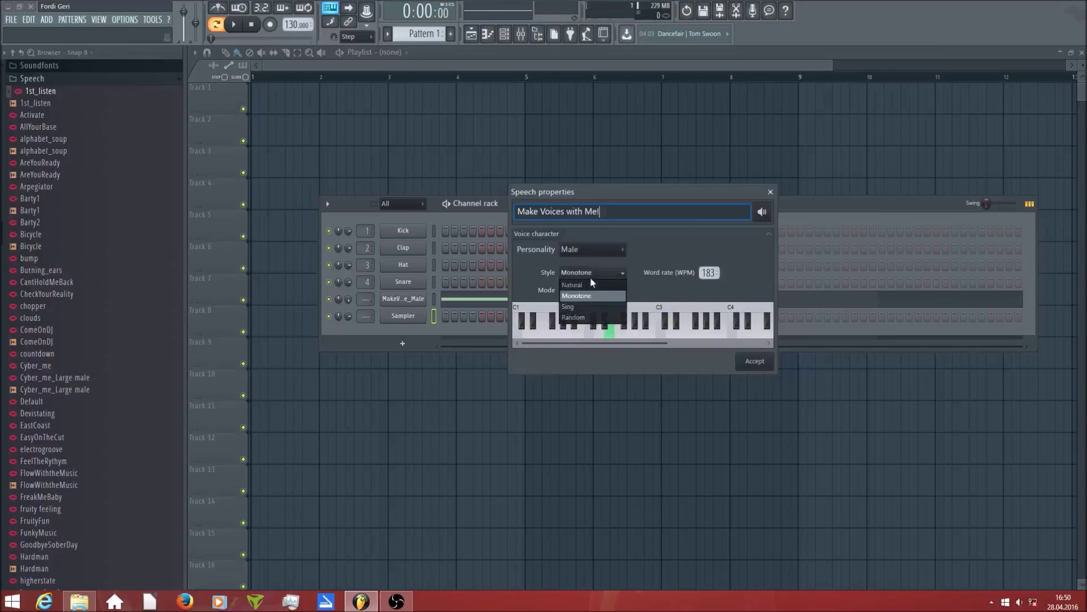
{"action": "left_click", "coordinate": [575, 318]}
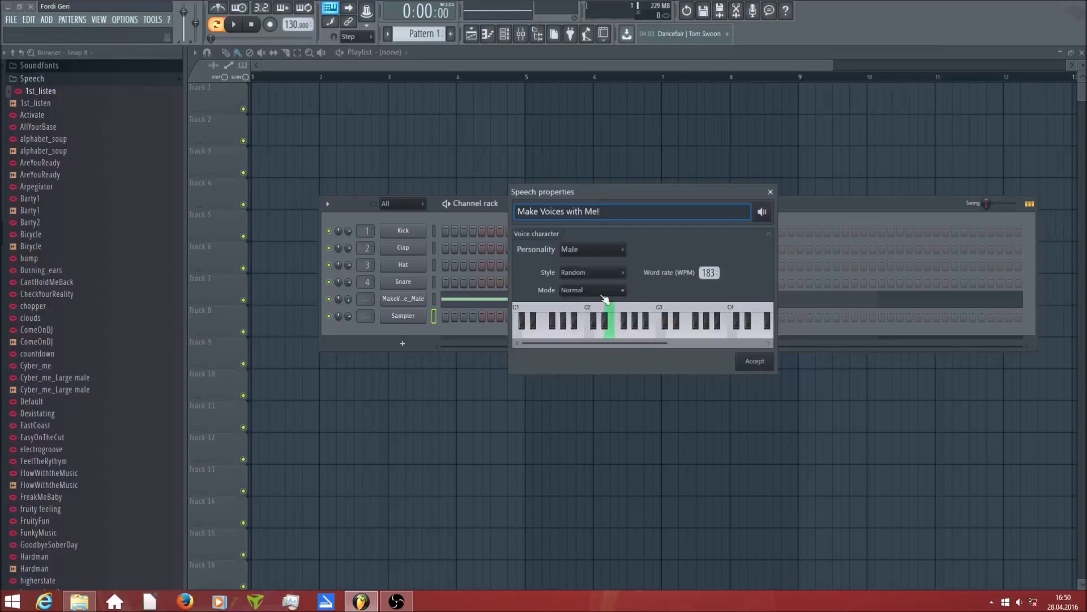
{"action": "left_click", "coordinate": [602, 294]}
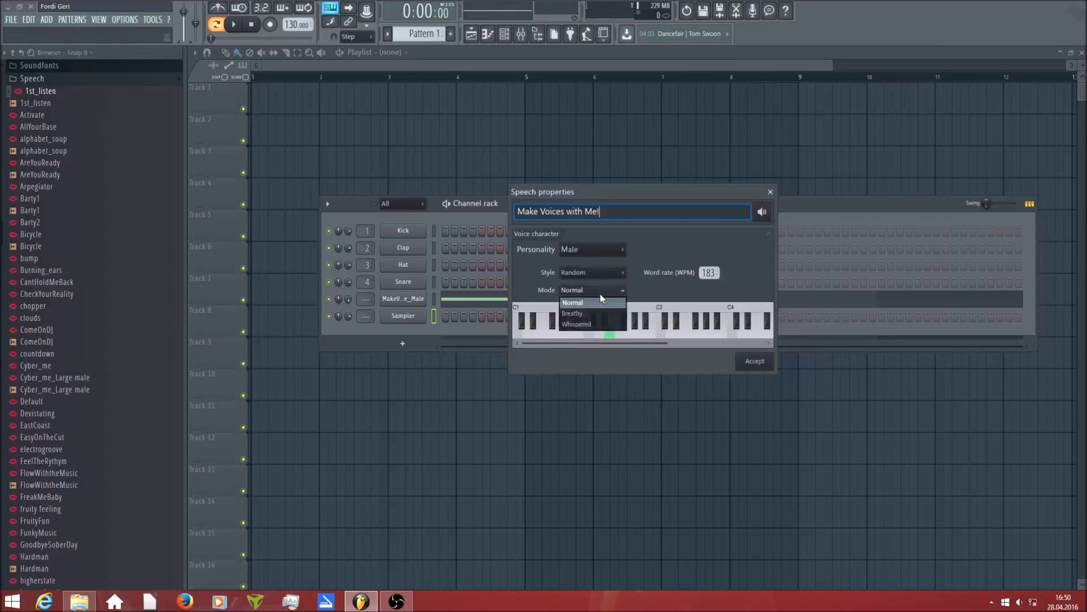
{"action": "left_click", "coordinate": [593, 325]}
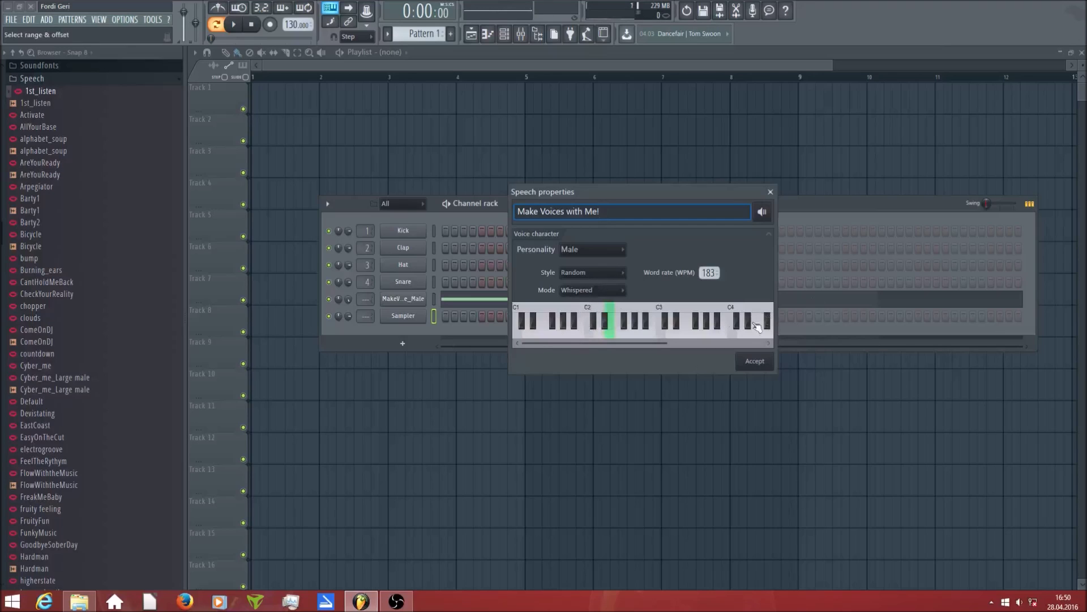
Step: Accept the speech settings, decline overwriting MakeVoicesWithMe_Male, and save as MakeVoicesWithMe_Male_2
{"action": "left_click", "coordinate": [768, 366]}
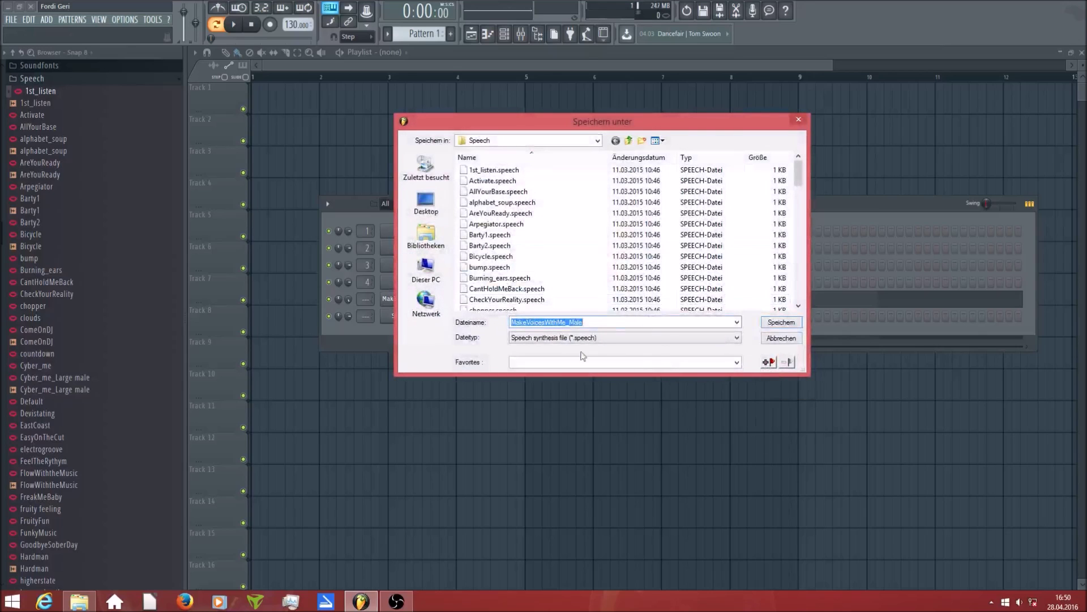
{"action": "left_click", "coordinate": [621, 322]}
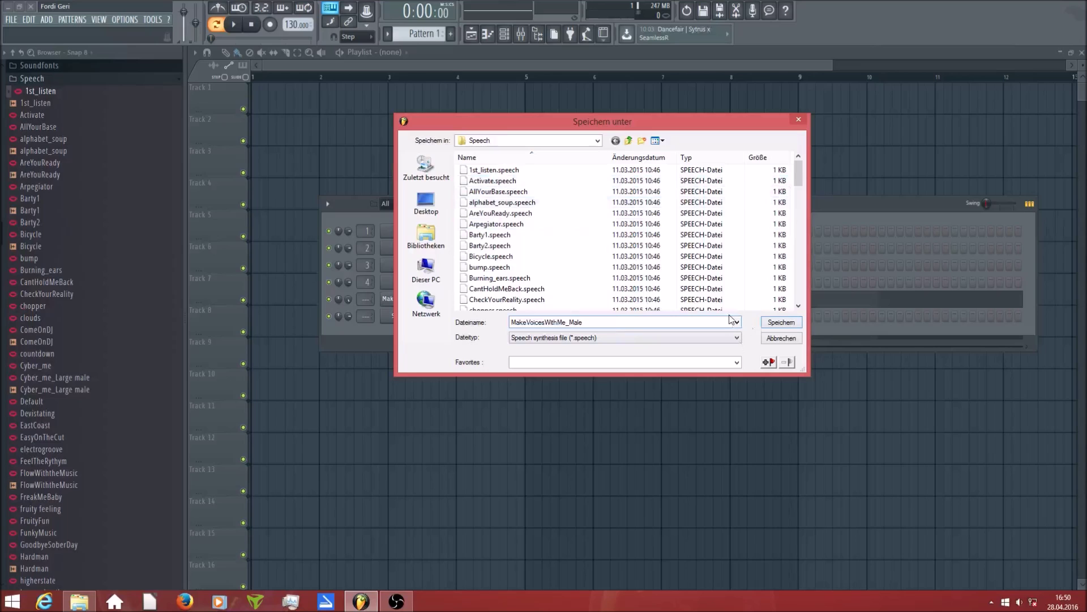
{"action": "left_click", "coordinate": [777, 327]}
{"action": "left_click", "coordinate": [777, 324]}
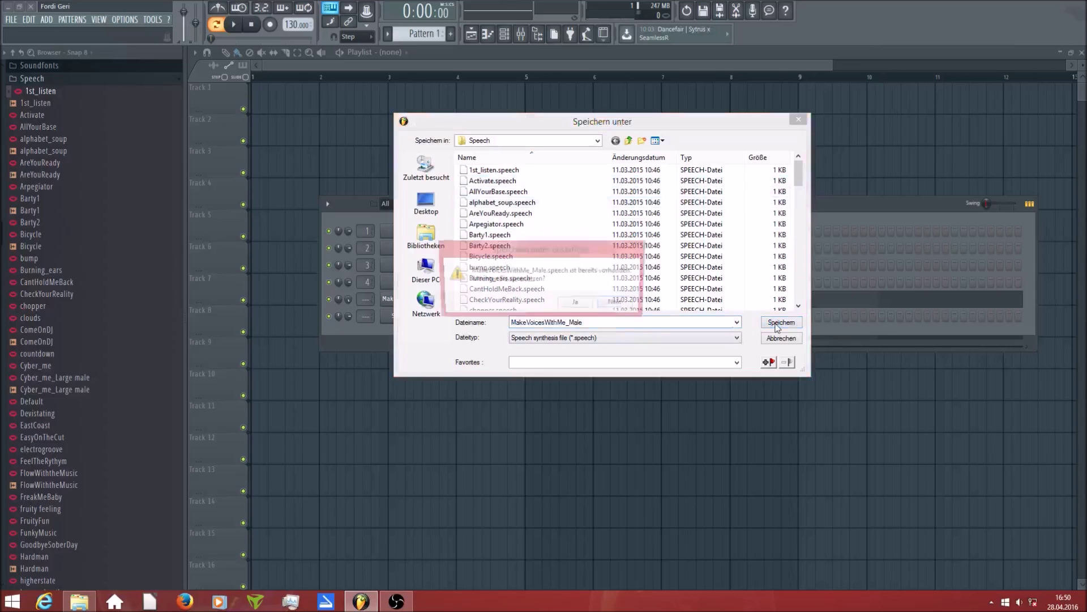
{"action": "left_click", "coordinate": [619, 303]}
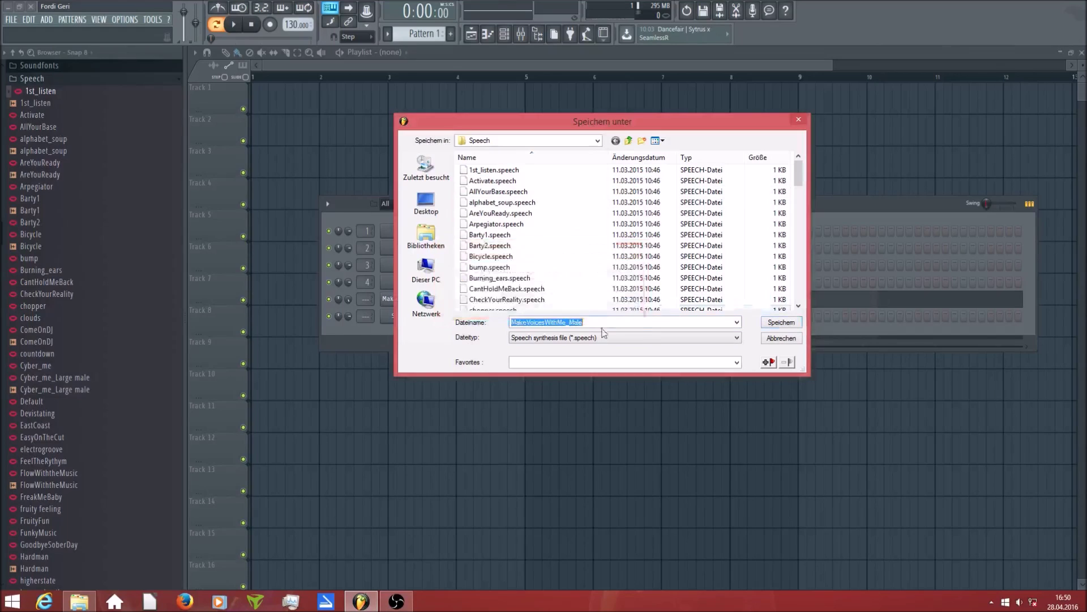
{"action": "type", "text": "_2"}
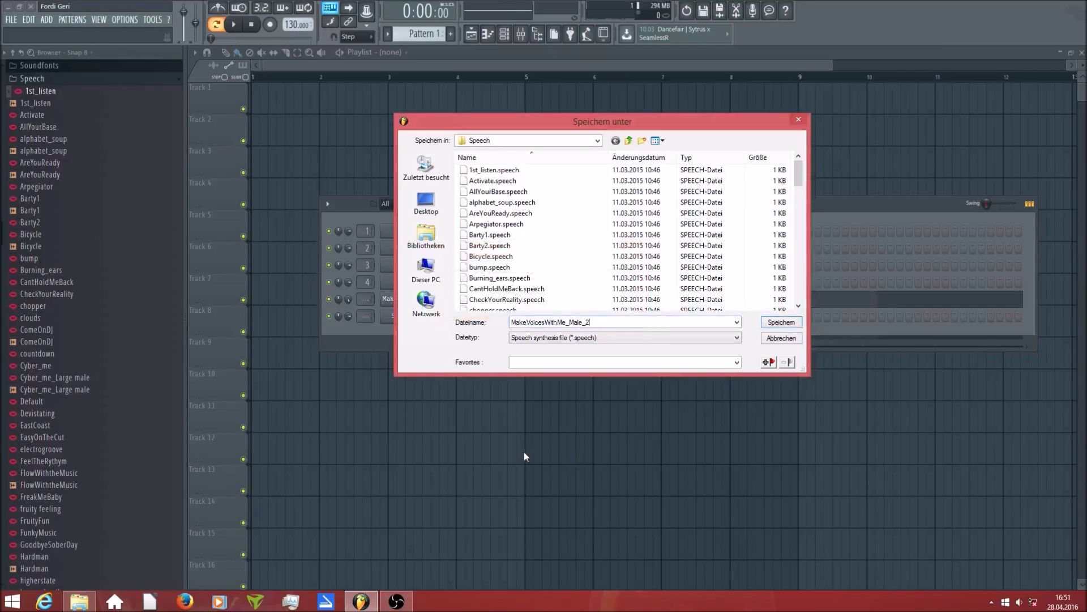
{"action": "key", "text": "Return"}
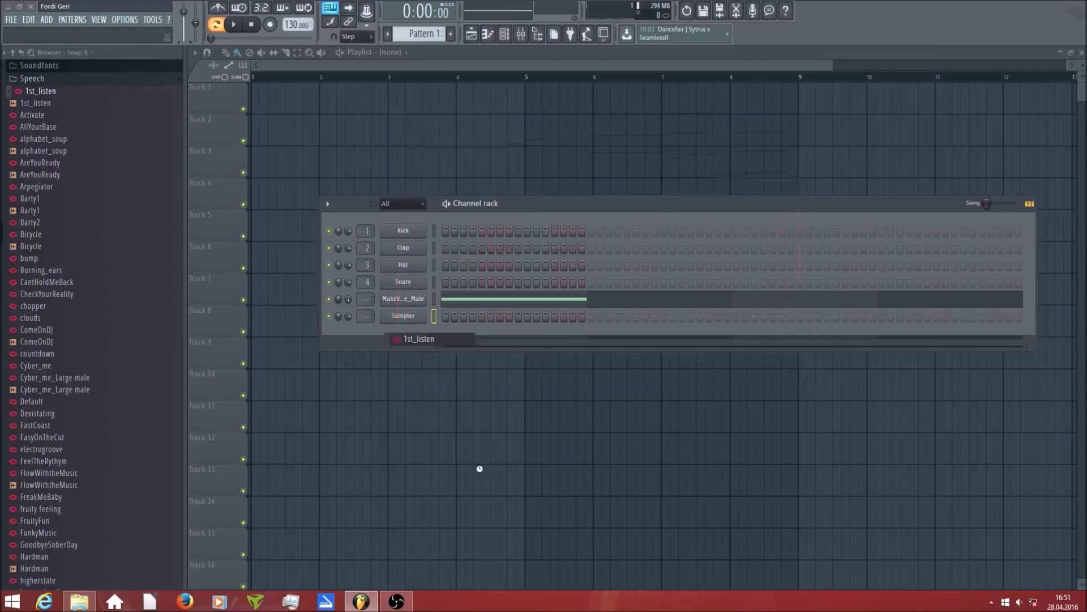
Step: Close the speech properties window and show all channels in the channel rack
{"action": "left_click", "coordinate": [417, 316]}
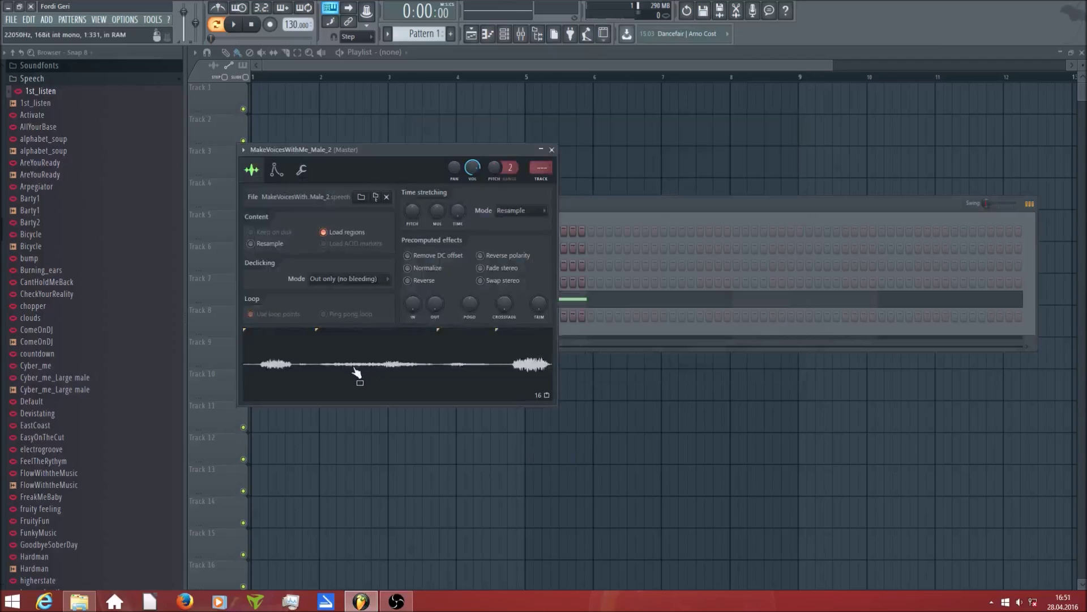
{"action": "key", "text": "F9"}
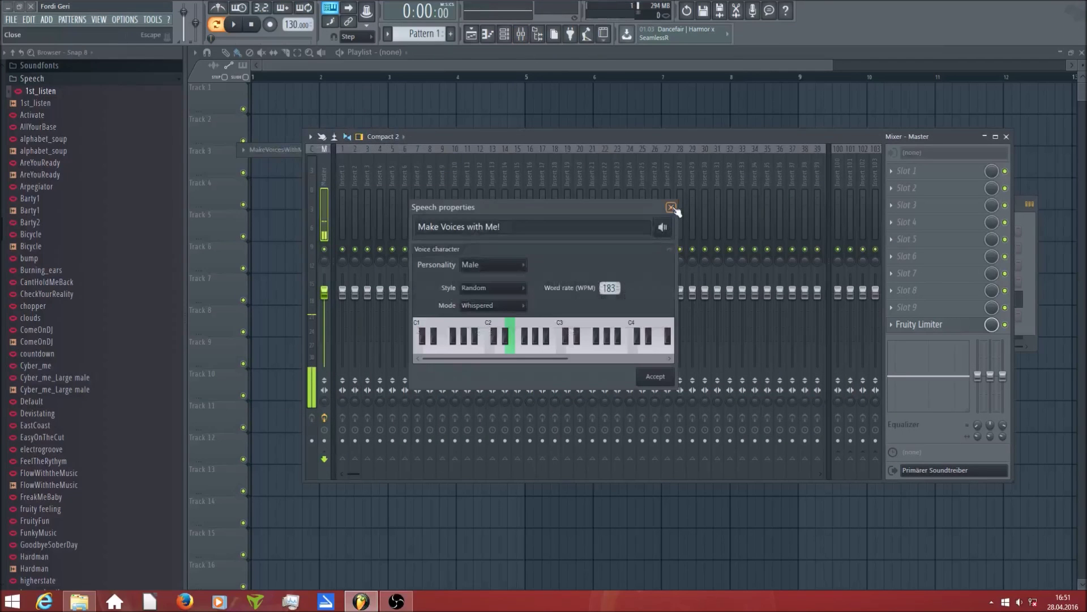
{"action": "left_click", "coordinate": [672, 207]}
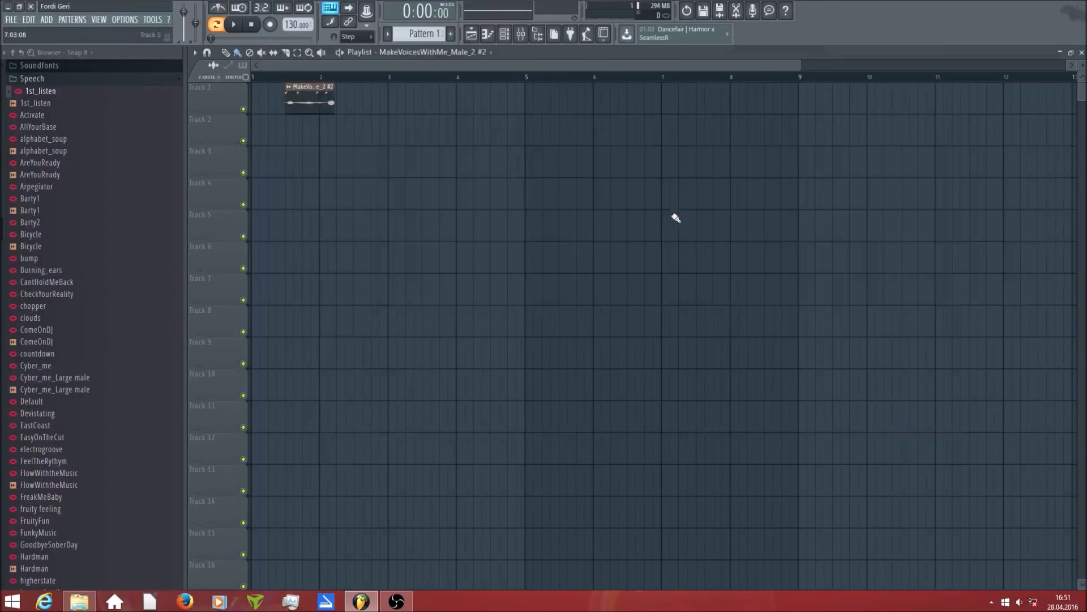
{"action": "left_click", "coordinate": [506, 37]}
{"action": "left_click", "coordinate": [403, 203]}
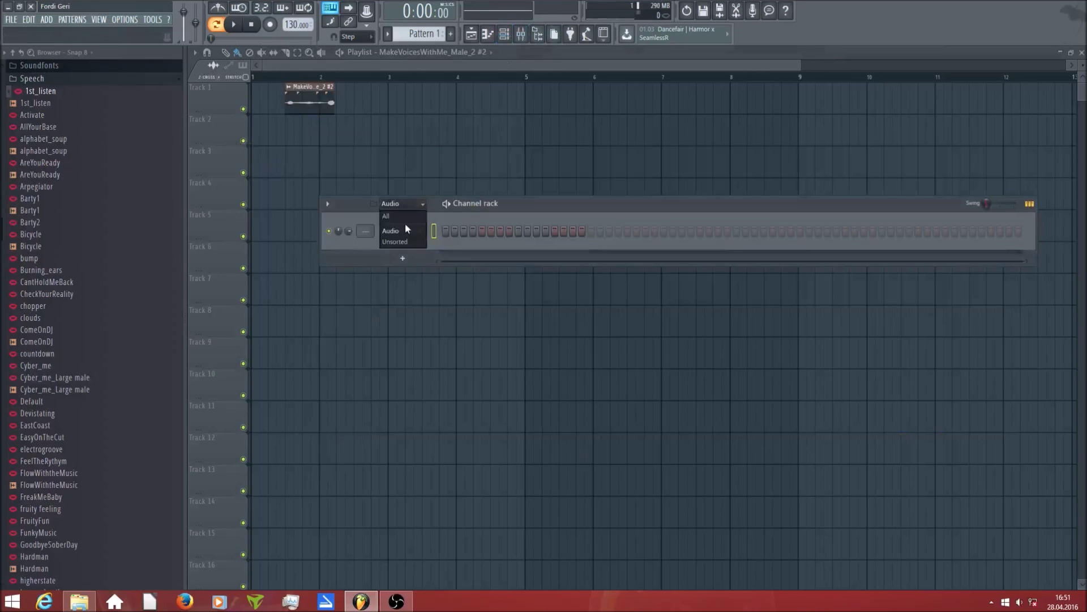
{"action": "left_click", "coordinate": [404, 216]}
Step: Create a new empty Pattern 2 and open the MakeVoicesWithMe_Male_2 channel's piano roll
{"action": "right_click", "coordinate": [424, 312]}
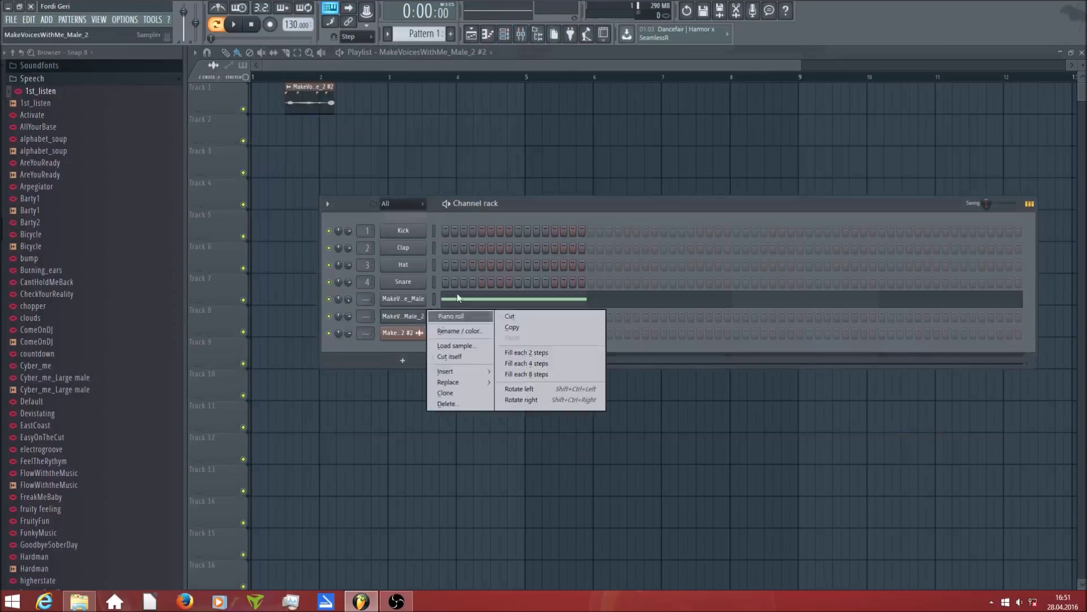
{"action": "left_click", "coordinate": [388, 33]}
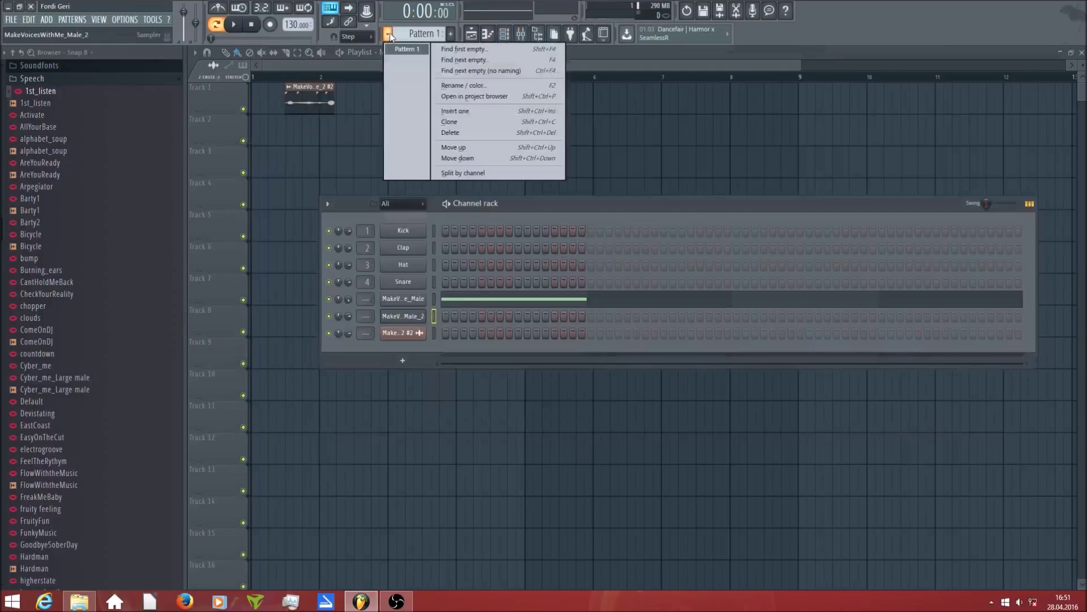
{"action": "left_click", "coordinate": [459, 49]}
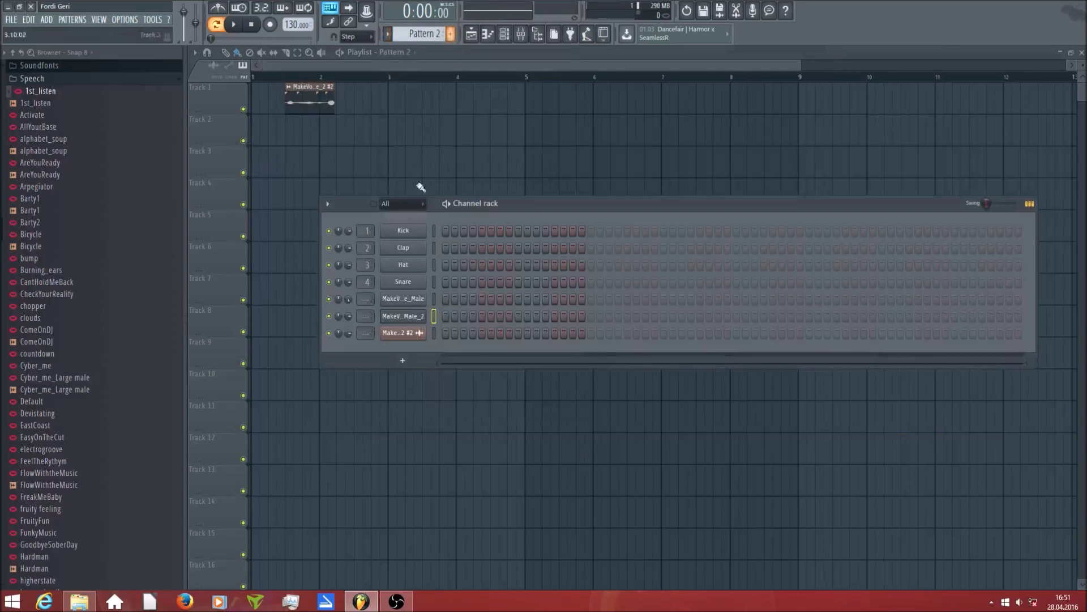
{"action": "right_click", "coordinate": [426, 313]}
{"action": "left_click", "coordinate": [455, 316]}
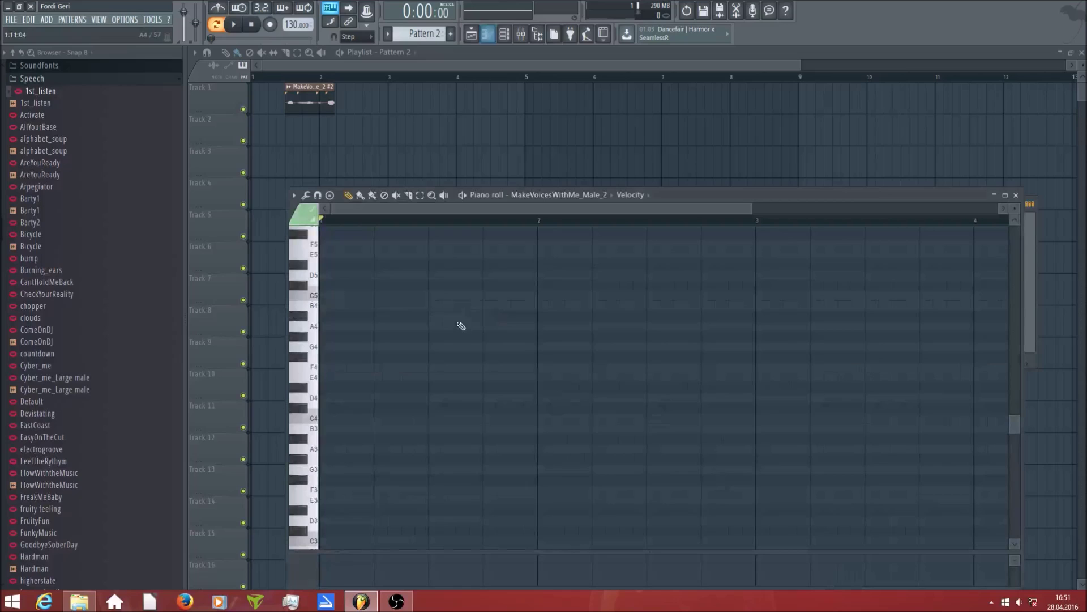